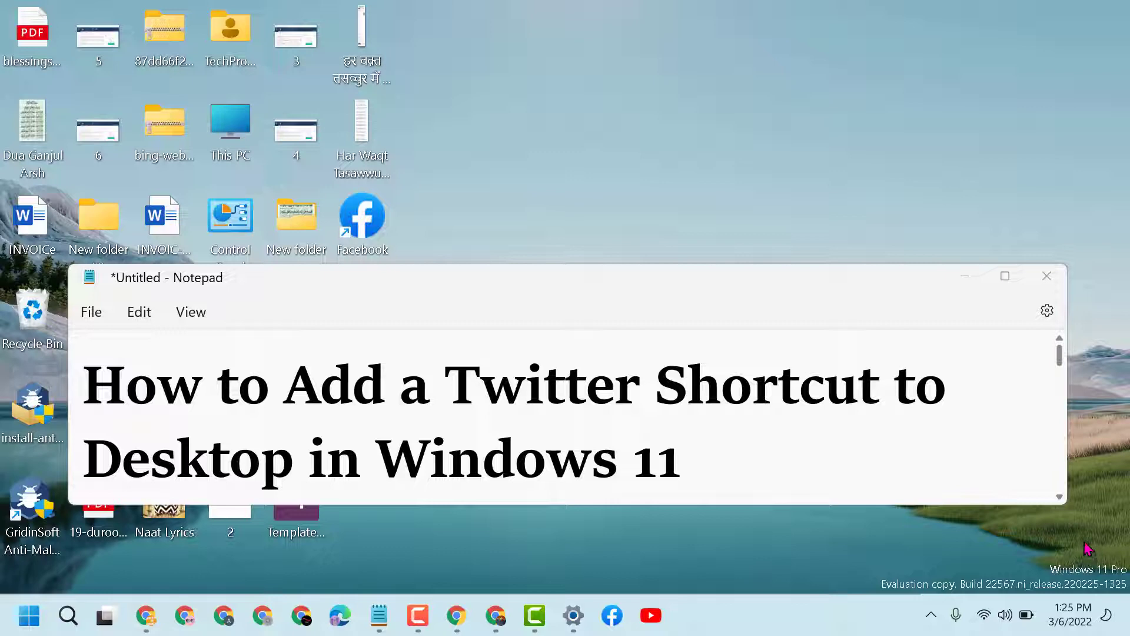
- Minimize the Notepad note holding the tutorial title
{"action": "left_click", "coordinate": [965, 276]}
- Launch Chrome and load the Twitter sign-in page from the address bar
{"action": "left_click", "coordinate": [145, 615]}
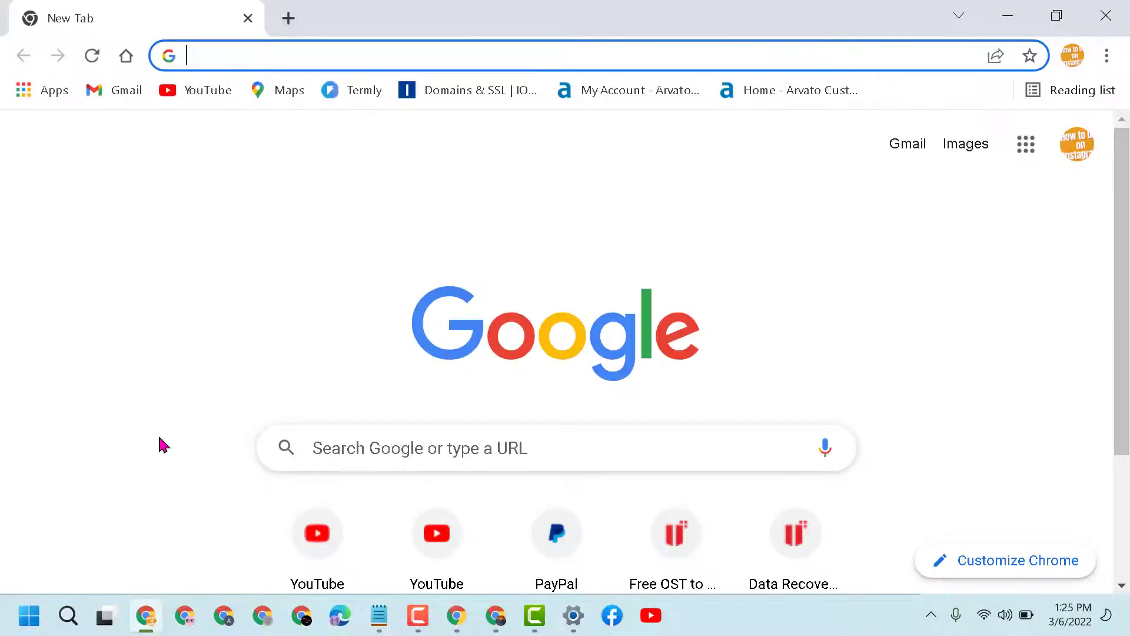
{"action": "type", "text": "t"}
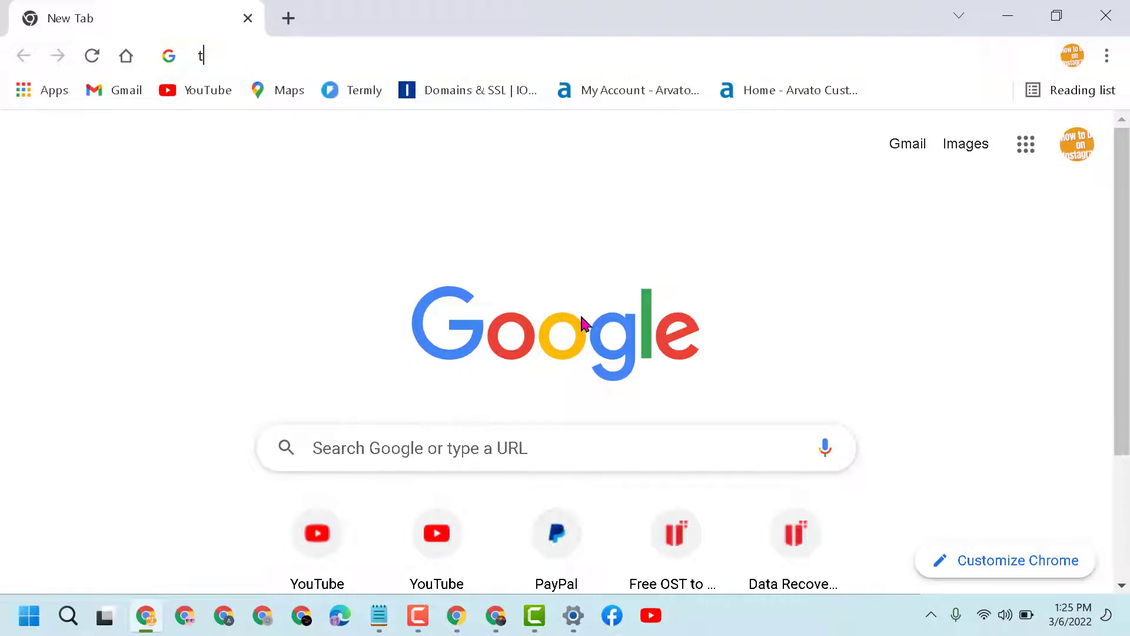
{"action": "type", "text": "witt"}
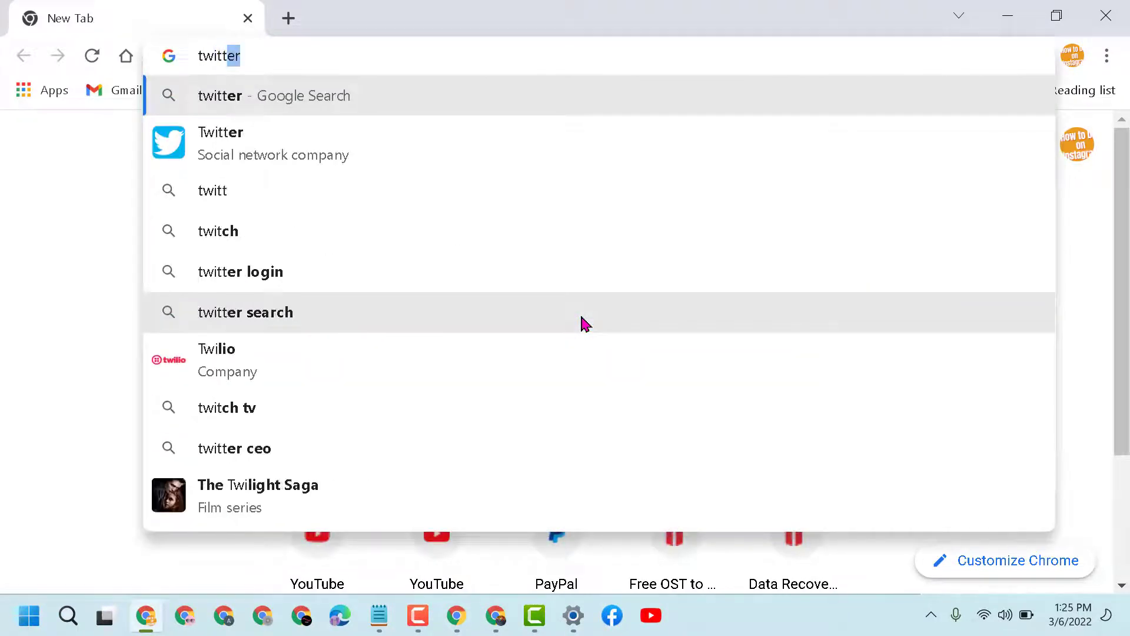
{"action": "type", "text": "er"}
{"action": "key", "text": "Return"}
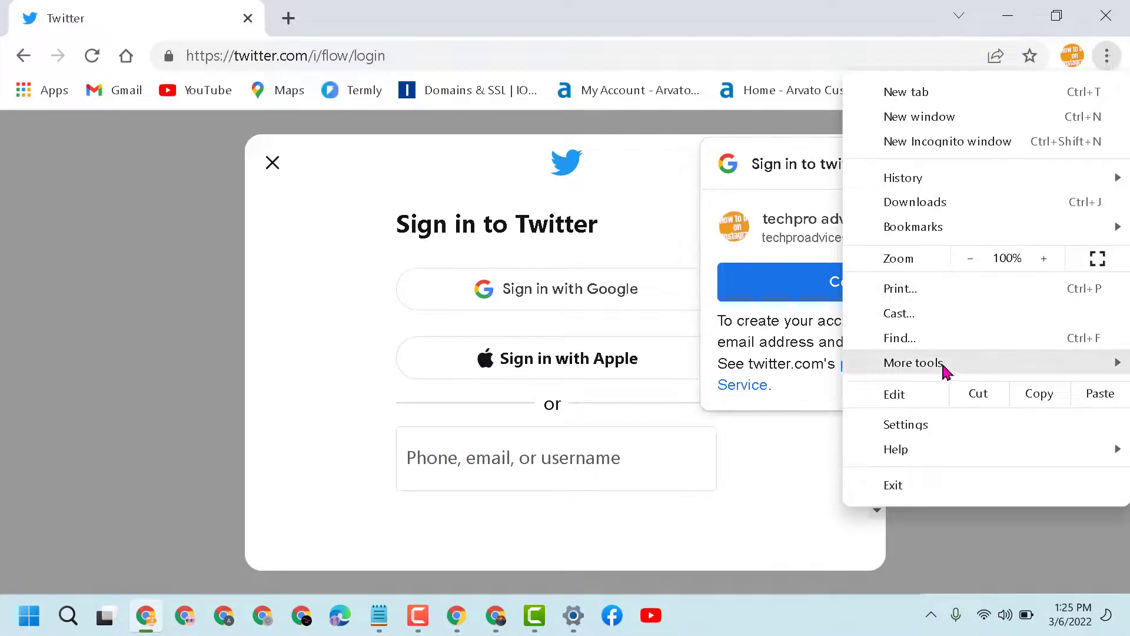
{"action": "mouse_move", "coordinate": [913, 363]}
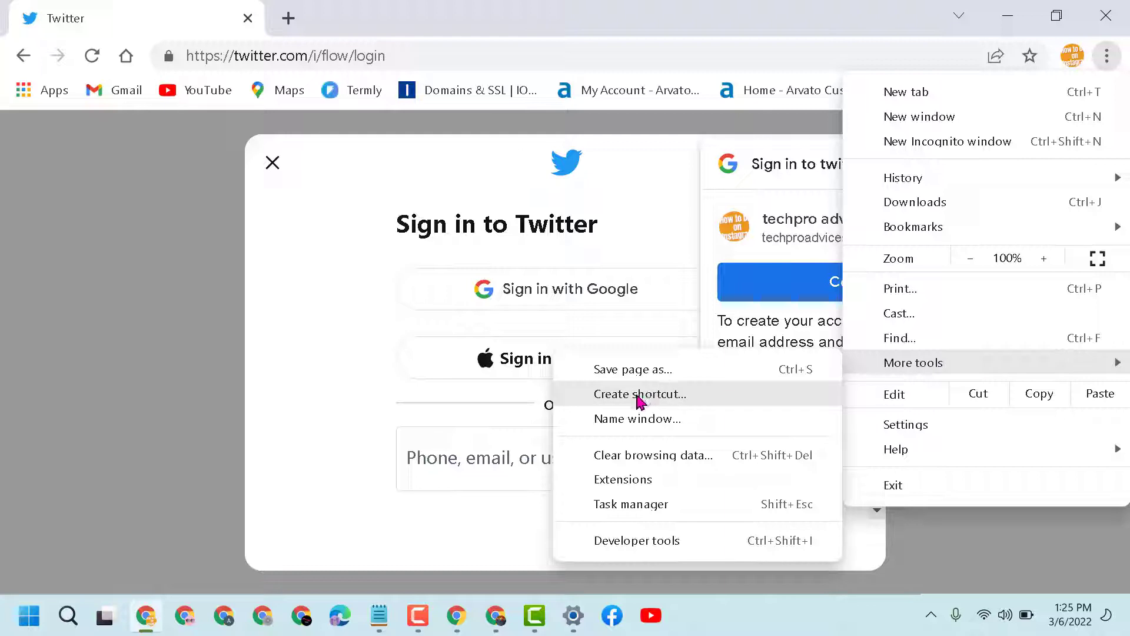
- Choose Create shortcut from More tools to bring up the prompt for Twitter
{"action": "left_click", "coordinate": [639, 402]}
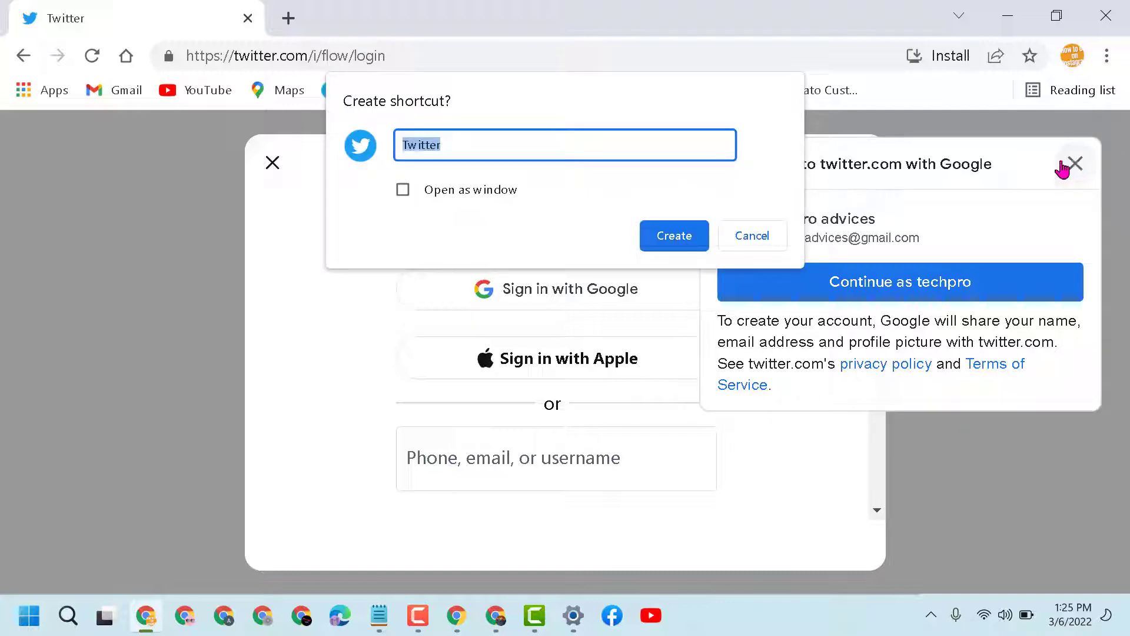
- Create the Twitter shortcut with Open as window ticked
{"action": "left_click", "coordinate": [475, 140]}
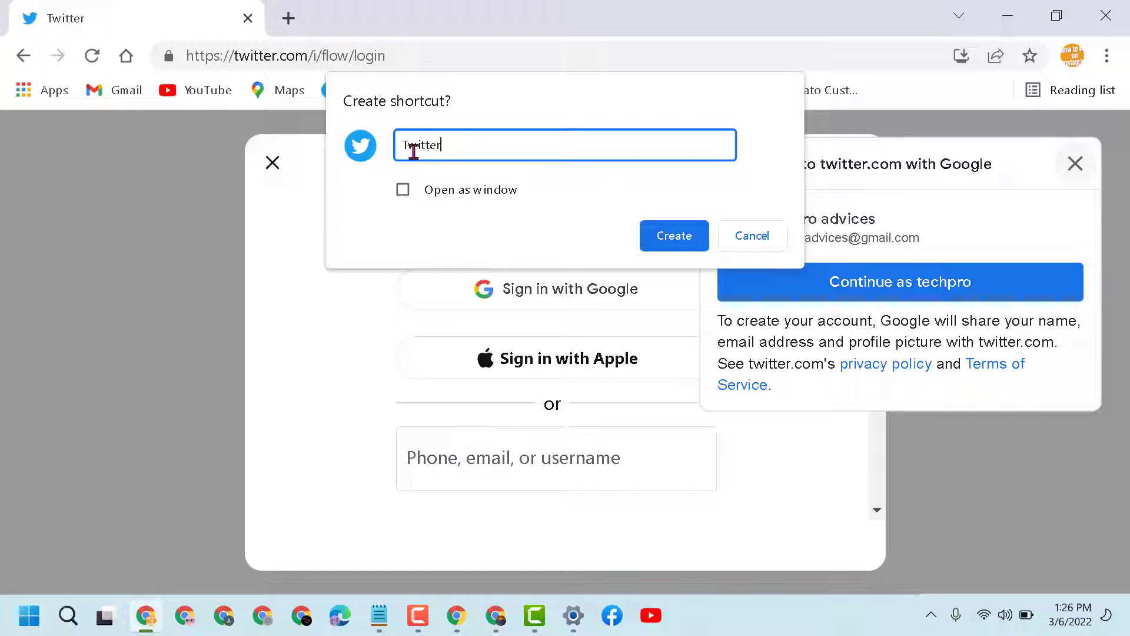
{"action": "left_click", "coordinate": [404, 191]}
{"action": "left_click", "coordinate": [403, 193]}
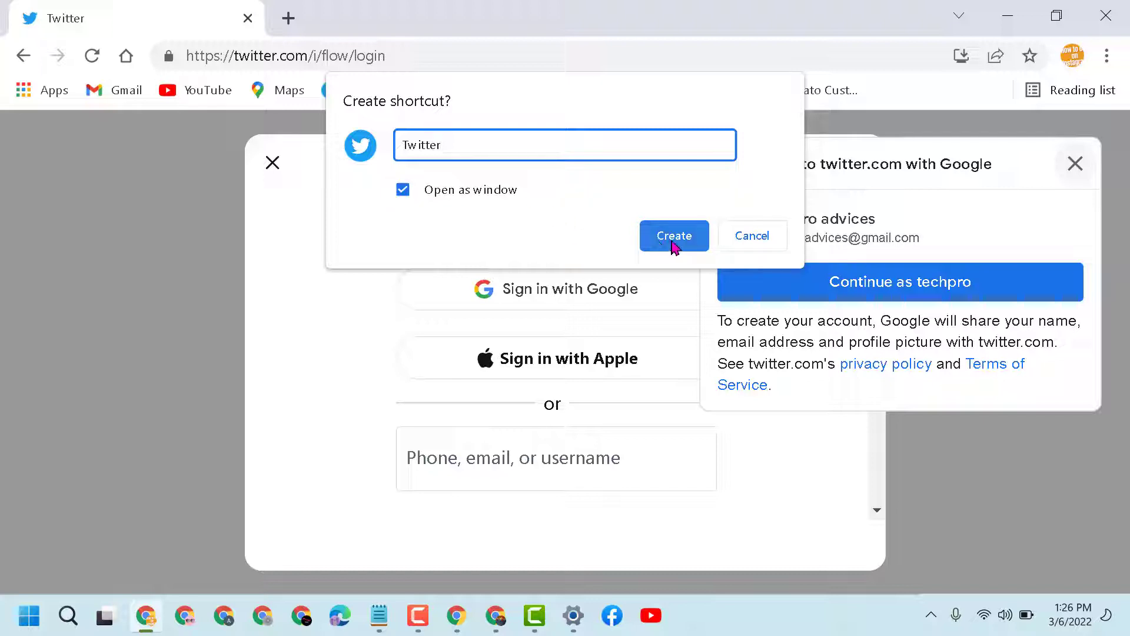
{"action": "left_click", "coordinate": [671, 245]}
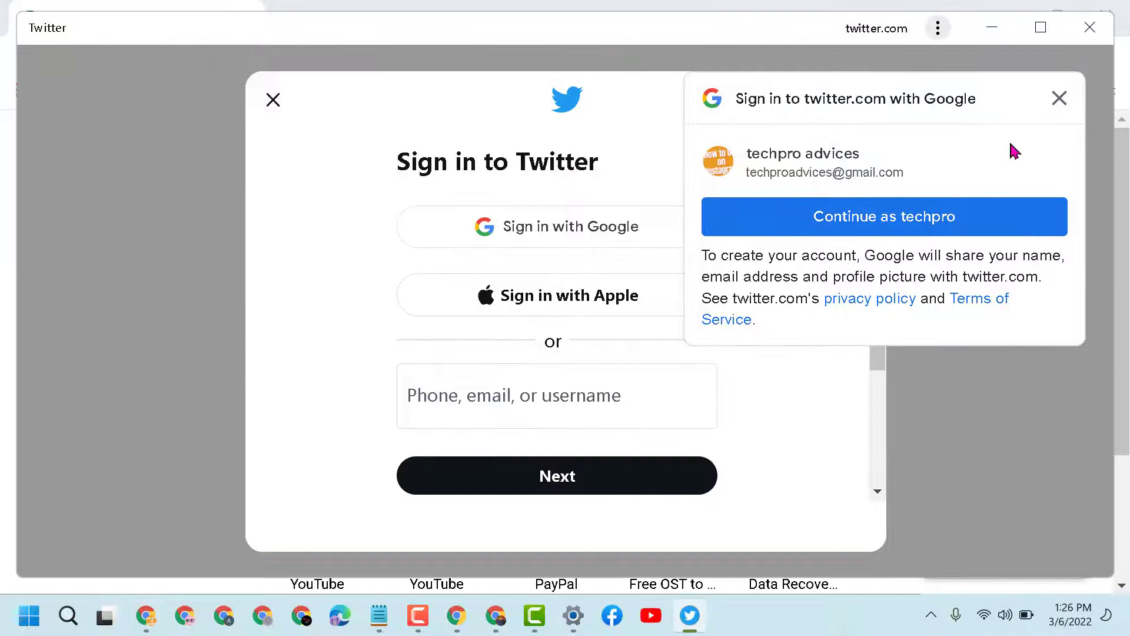
- Dismiss the Google and Twitter sign-in prompts and maximize the Twitter window
{"action": "left_click", "coordinate": [1059, 99]}
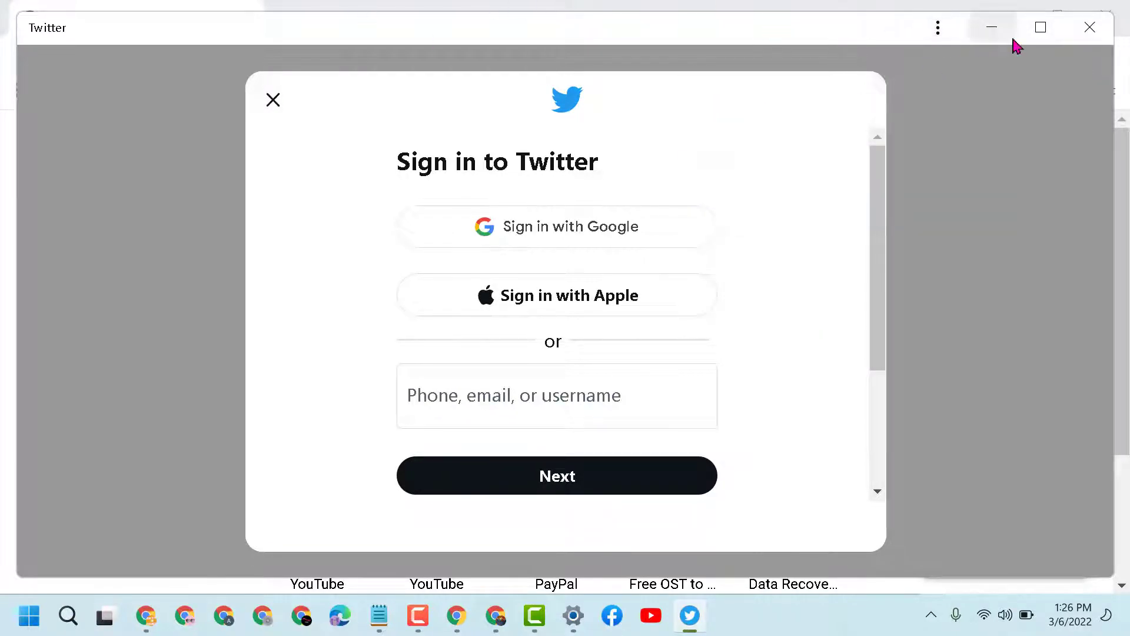
{"action": "left_click", "coordinate": [1038, 29]}
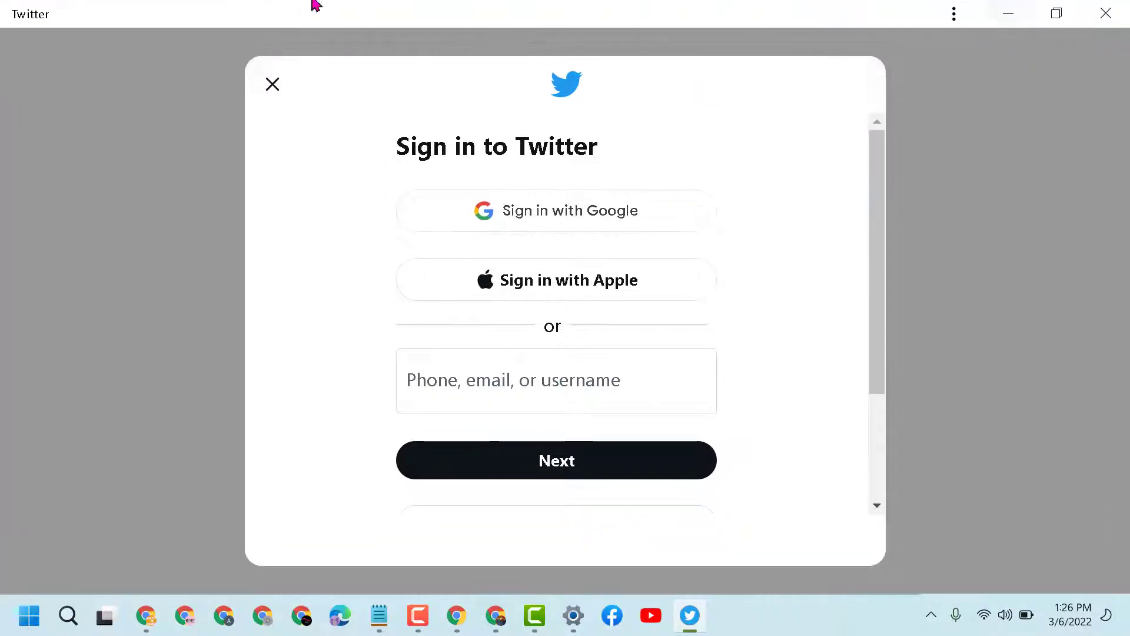
{"action": "left_click", "coordinate": [274, 86]}
{"action": "scroll", "coordinate": [187, 371], "scroll_direction": "down", "scroll_amount": 3}
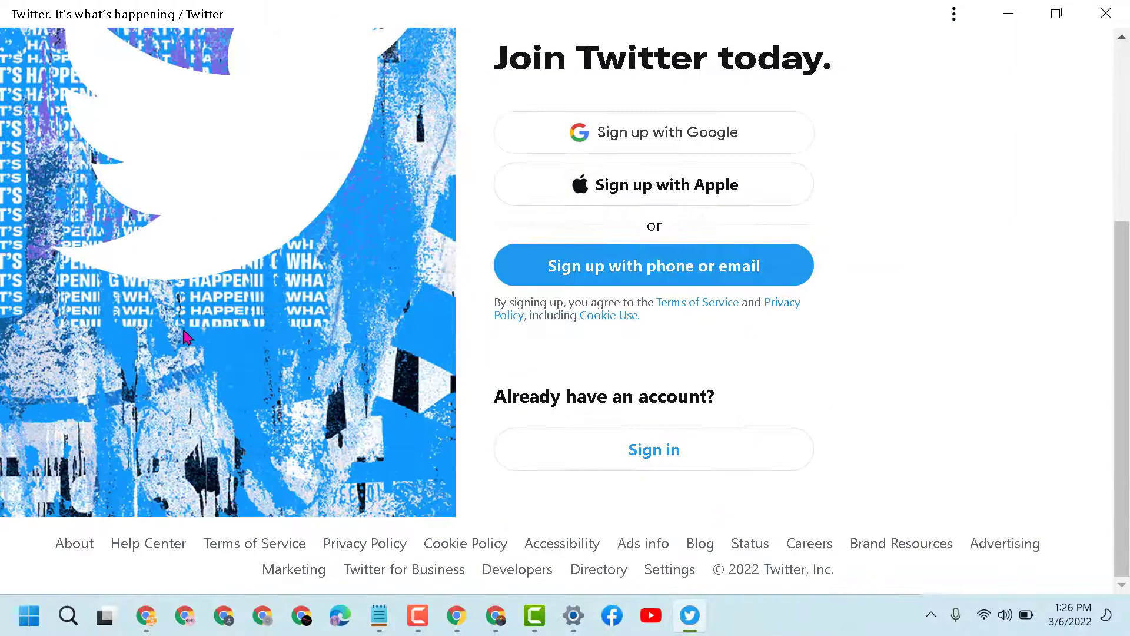
{"action": "scroll", "coordinate": [186, 338], "scroll_direction": "up", "scroll_amount": 3}
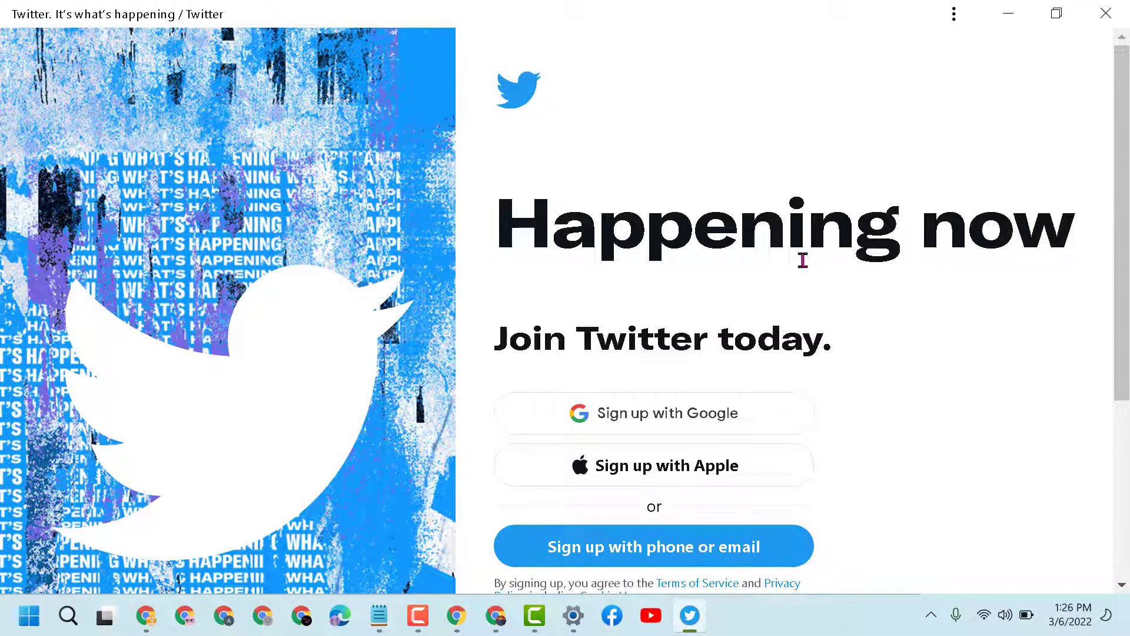
- Close the Twitter app window and minimize Chrome to reveal the desktop
{"action": "left_click", "coordinate": [1105, 13]}
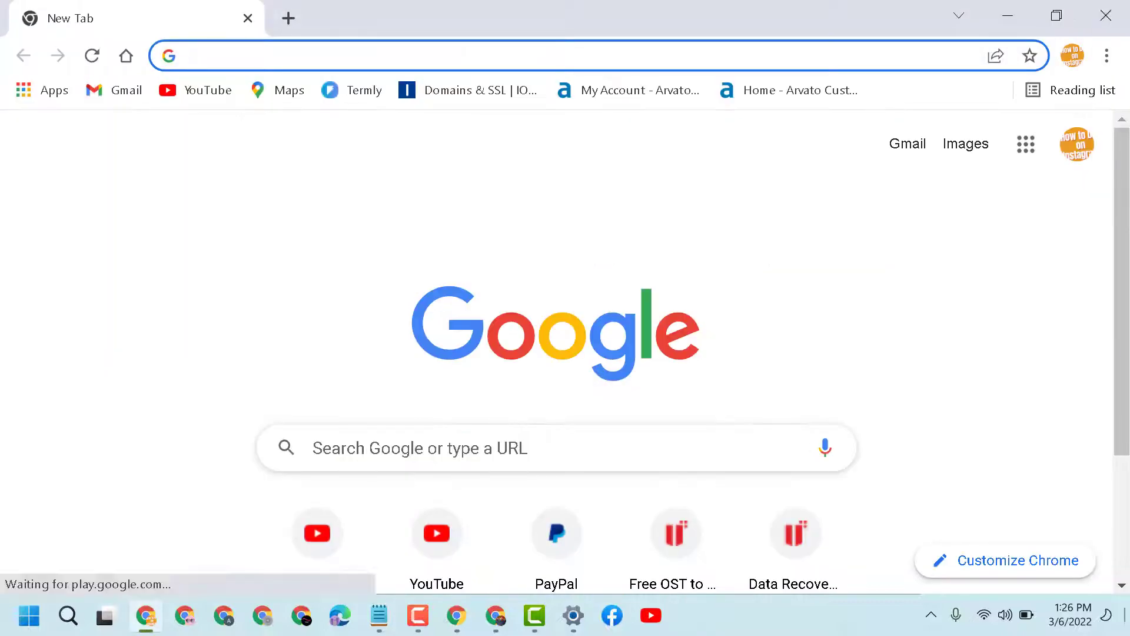
{"action": "left_click", "coordinate": [1128, 616]}
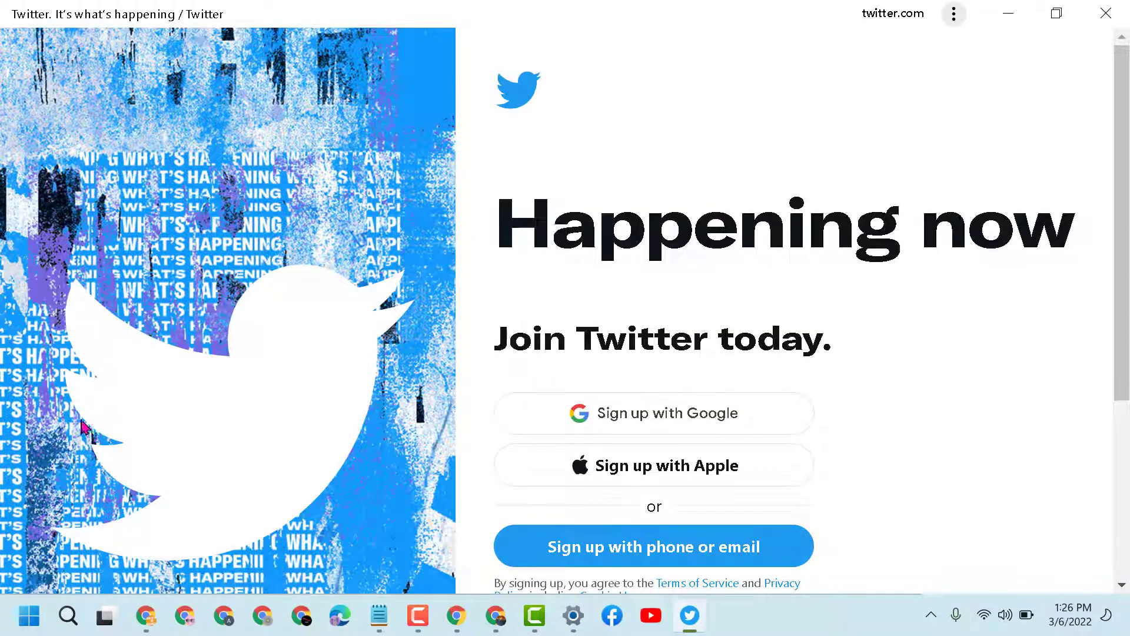
{"action": "scroll", "coordinate": [911, 395], "scroll_direction": "down", "scroll_amount": 3}
{"action": "scroll", "coordinate": [911, 395], "scroll_direction": "up", "scroll_amount": 2}
{"action": "scroll", "coordinate": [911, 395], "scroll_direction": "up", "scroll_amount": 2}
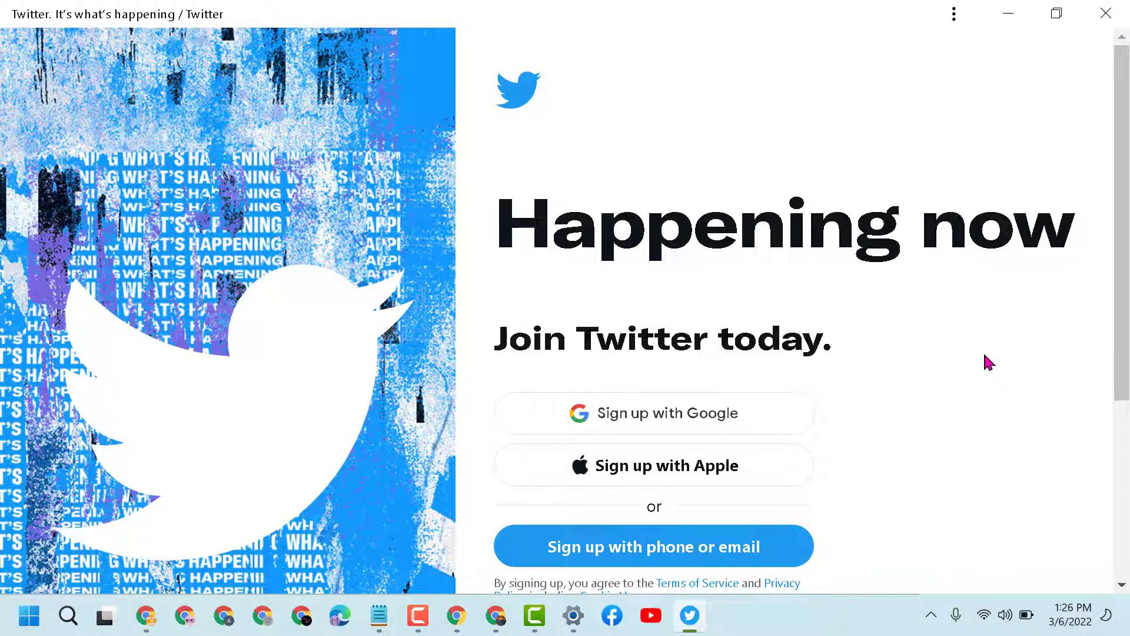
{"action": "scroll", "coordinate": [986, 360], "scroll_direction": "down", "scroll_amount": 2}
{"action": "scroll", "coordinate": [985, 361], "scroll_direction": "up", "scroll_amount": 2}
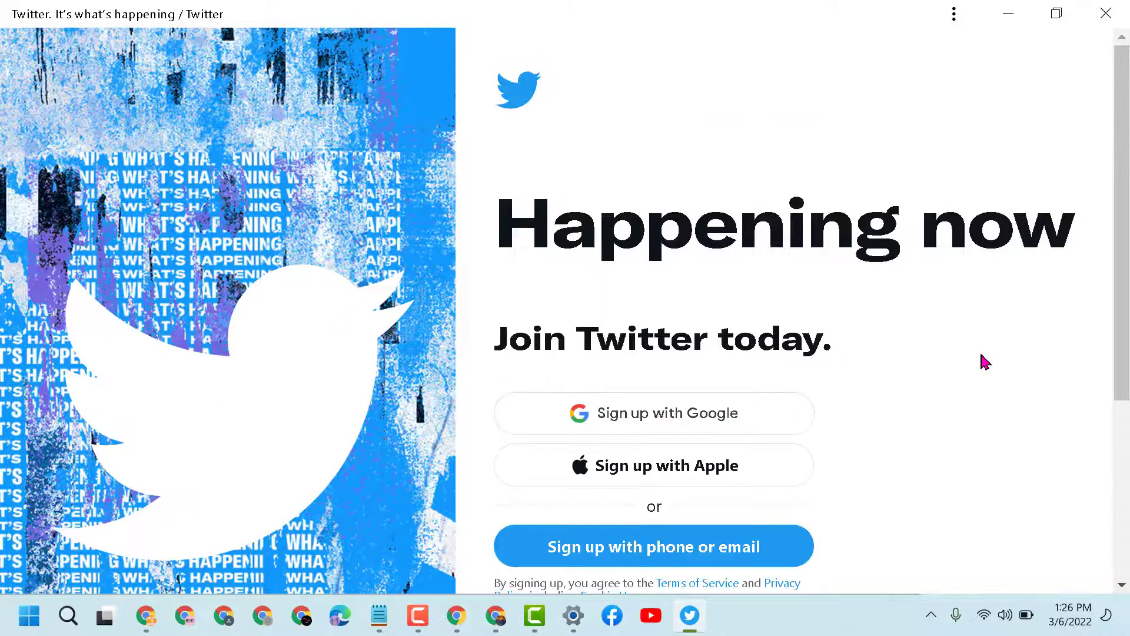